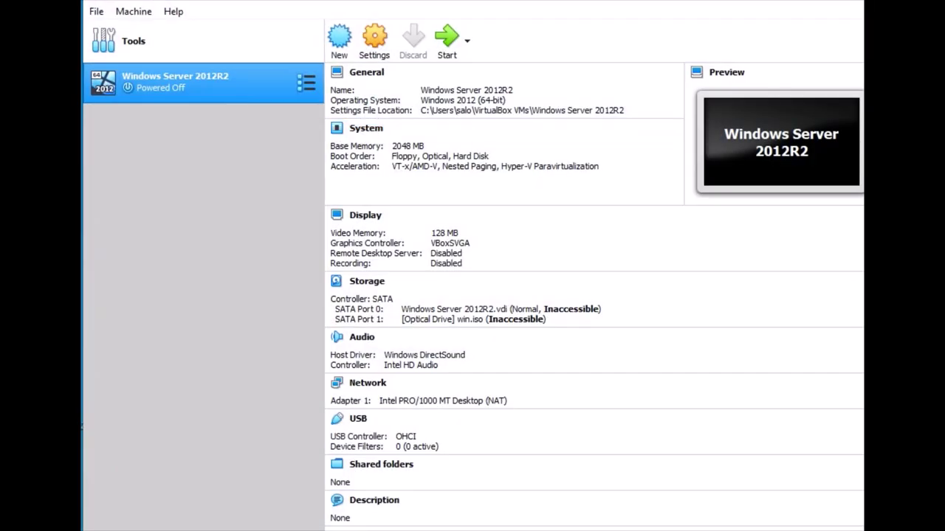
Start a new VM named 'Windows Server 2016' (Windows 2016 64-bit) with 2048 MB memory
key(ctrl+n)
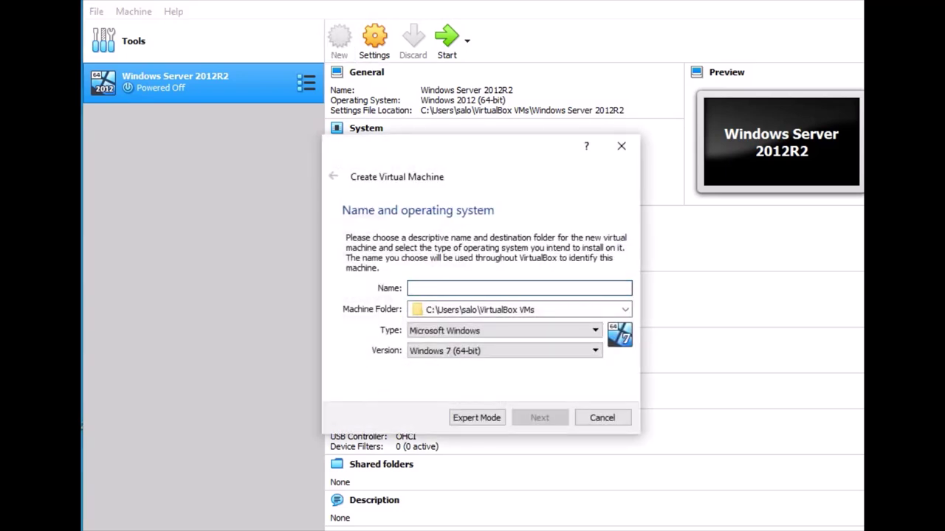
text(W)
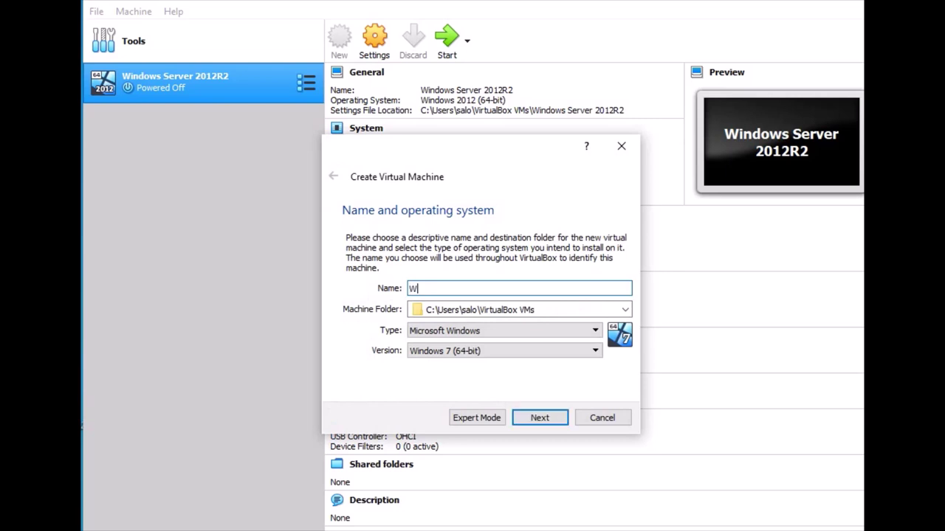
text(indows Server 2016)
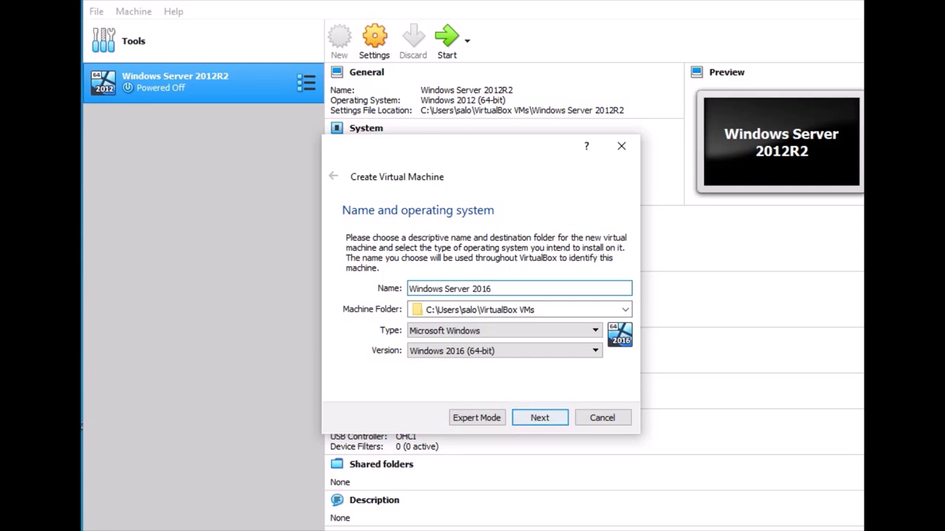
key(Return)
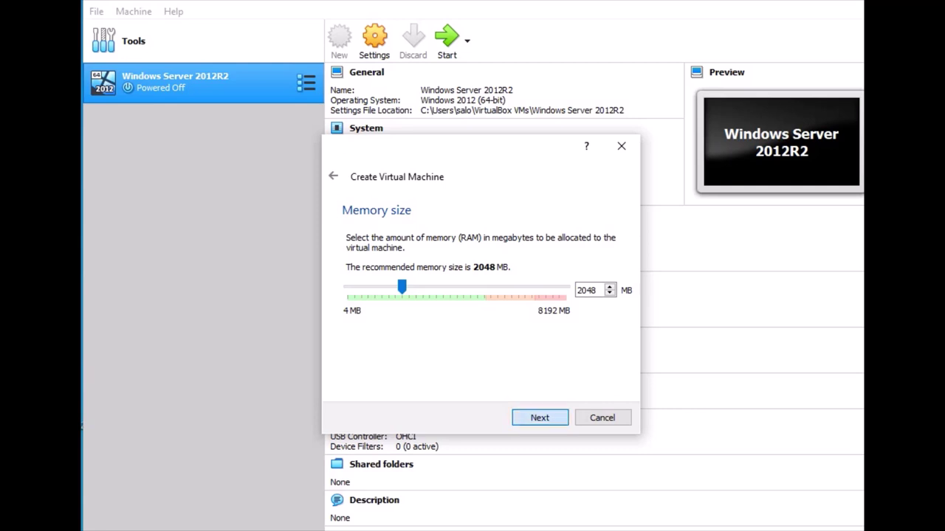
key(Return)
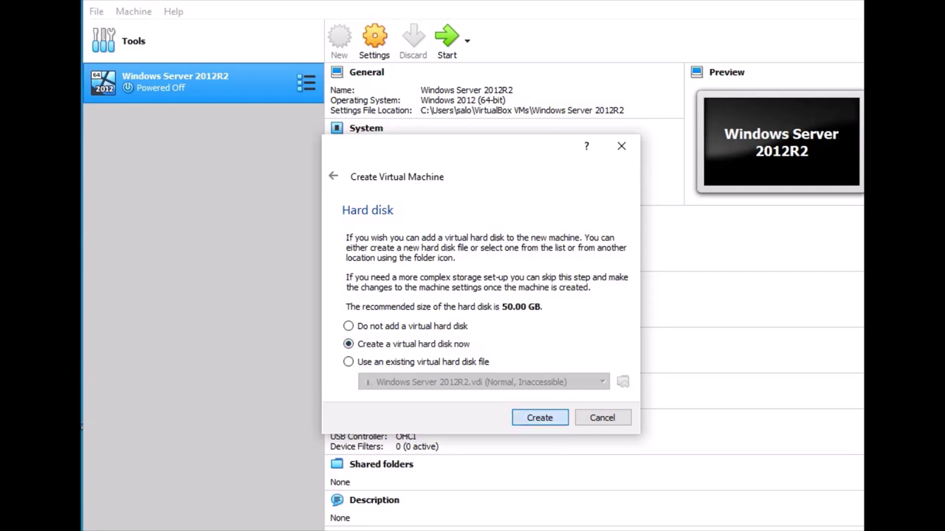
Choose to create a new dynamically allocated VDI virtual hard disk
key(Return)
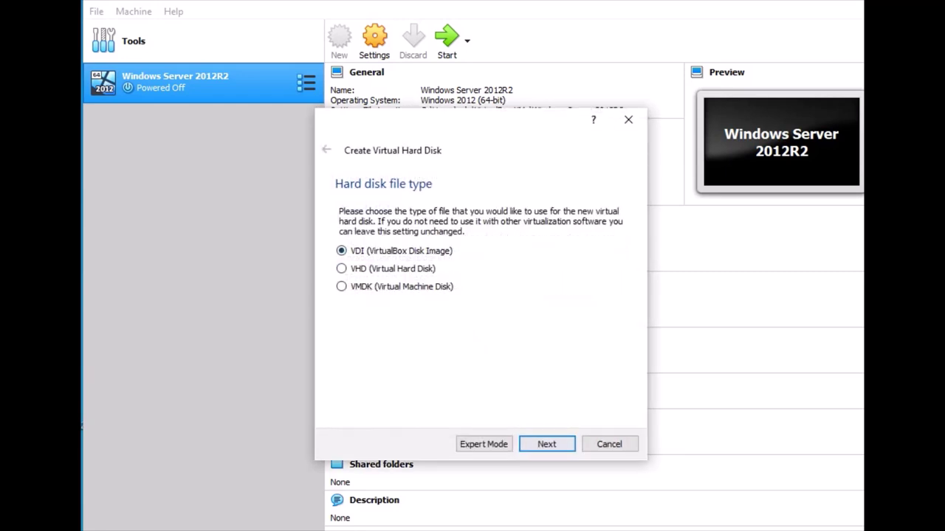
key(Return)
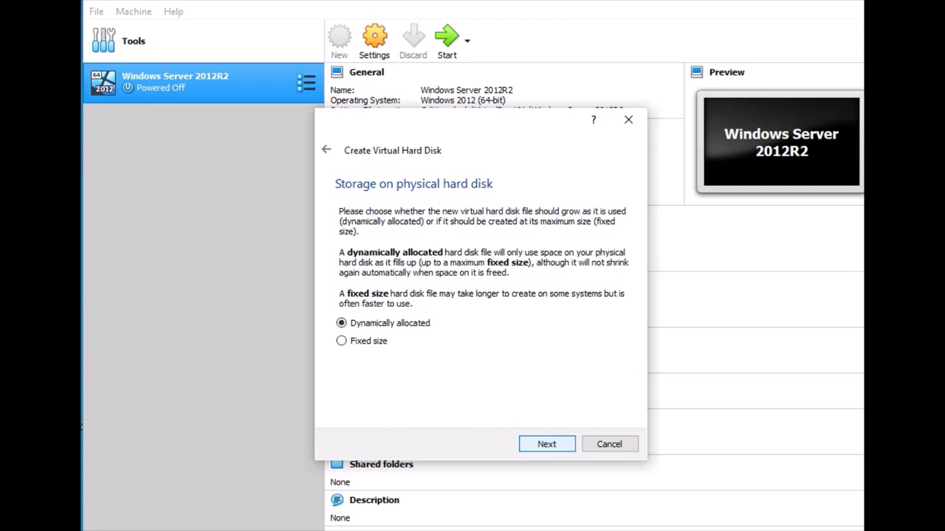
key(Return)
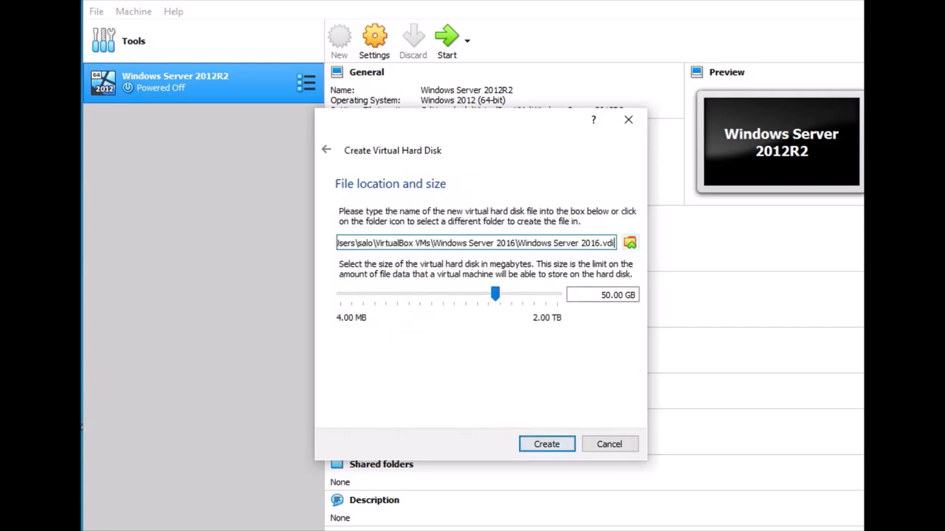
Save the 50 GB disk in F:\Windows server 2016 and create the machine
key(Tab)
key(space)
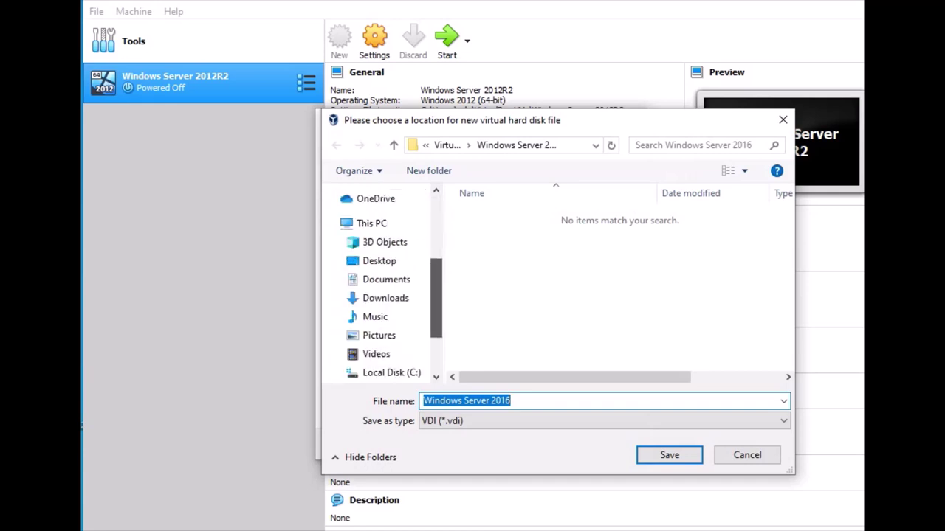
click(391, 366)
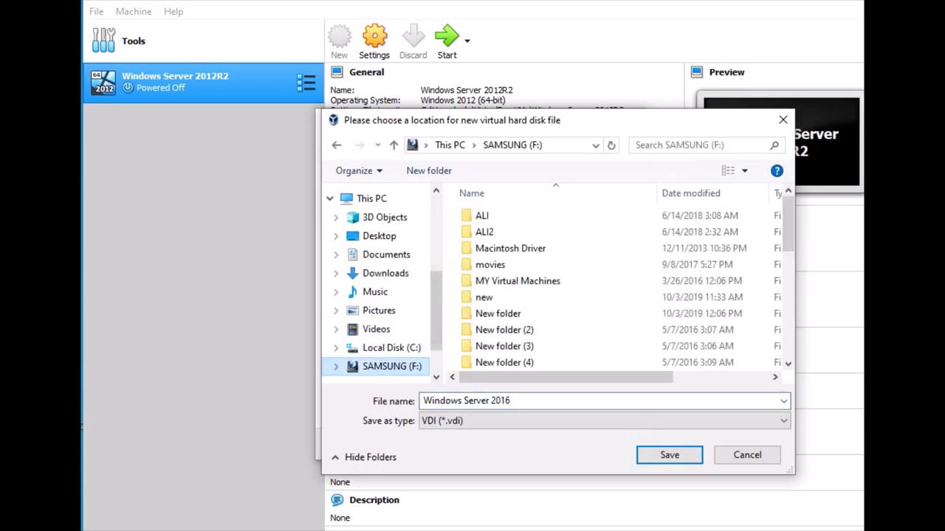
scroll(627, 222, down, 3)
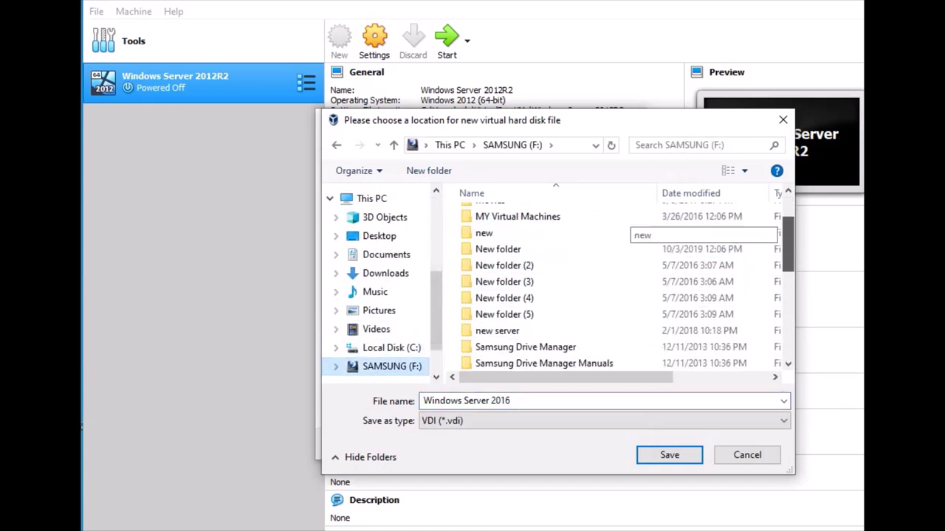
scroll(627, 229, down, 2)
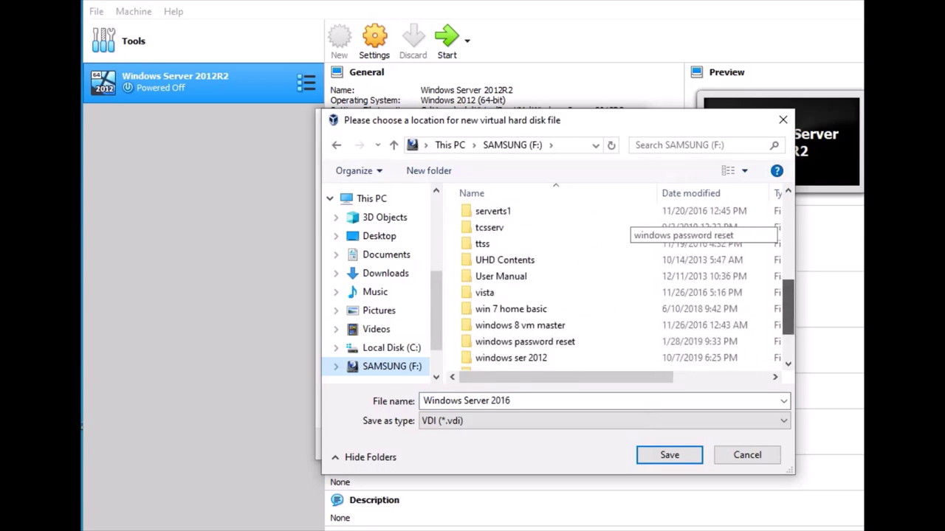
scroll(619, 288, down, 1)
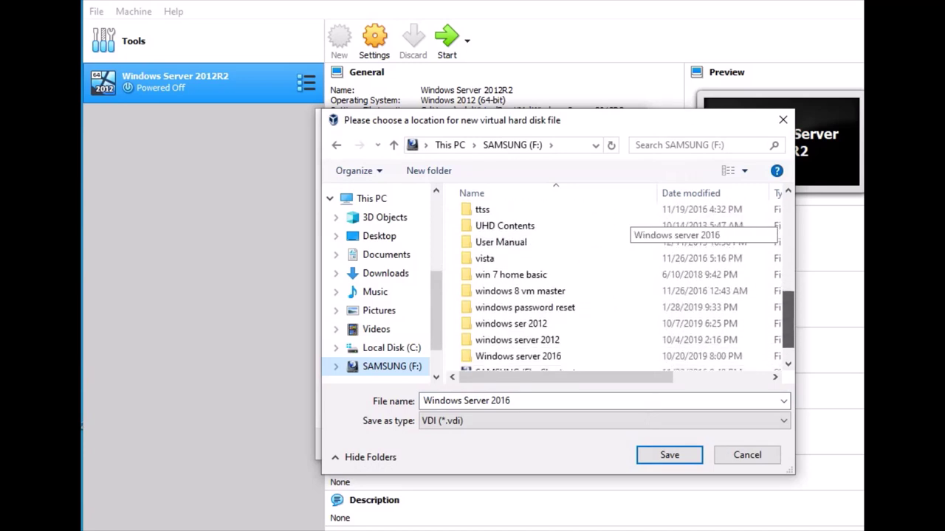
double_click(517, 353)
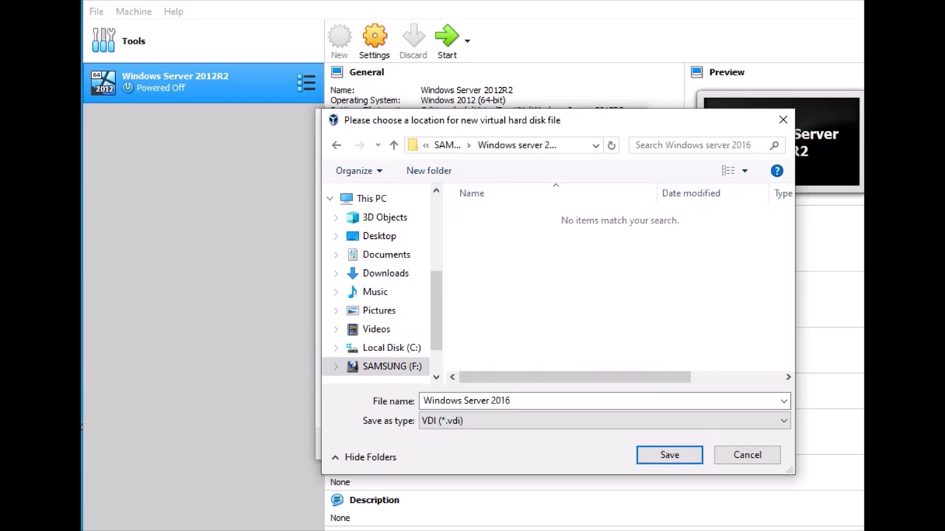
key(Return)
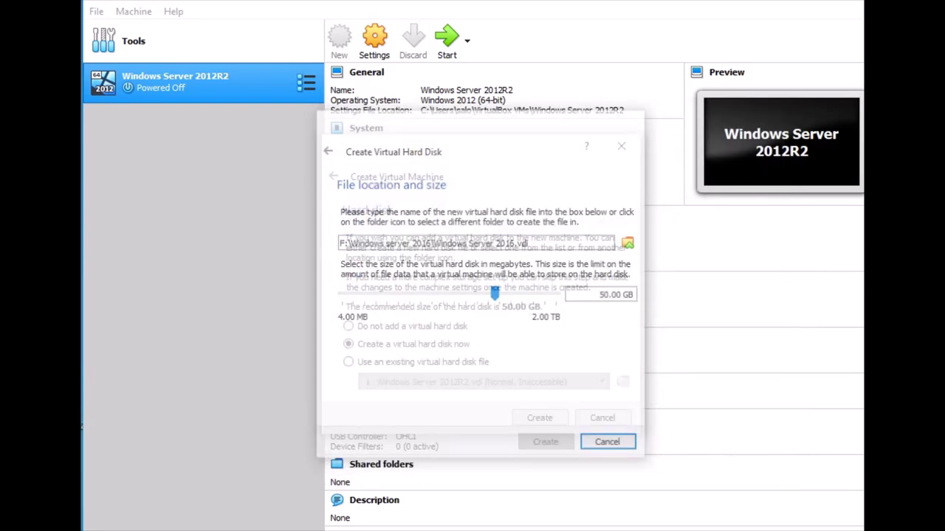
key(Return)
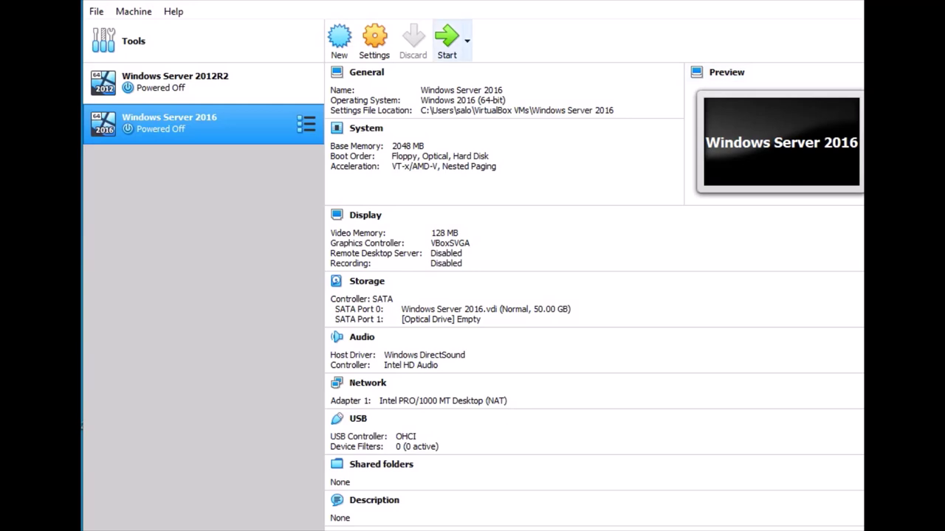
Boot the VM from en_windows_server_2016_x64_dvd_9327751.iso as the start-up disk
click(446, 40)
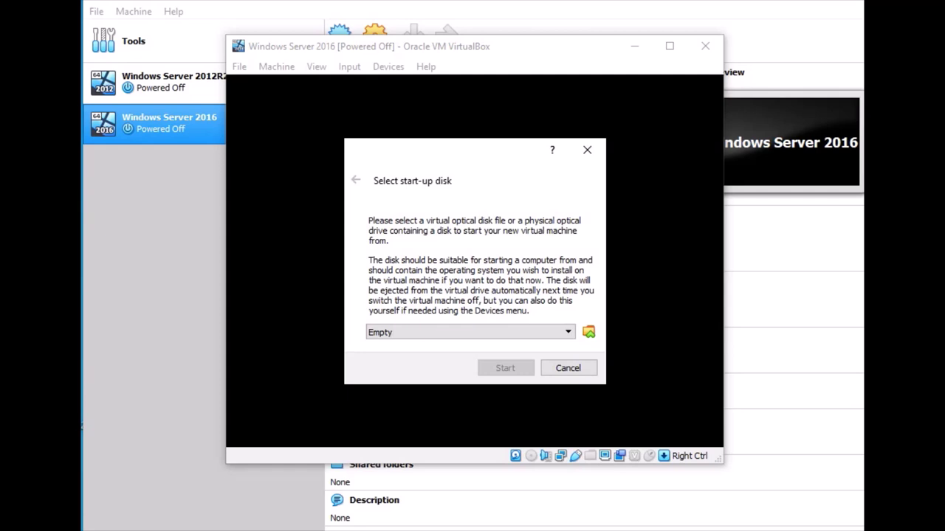
click(588, 332)
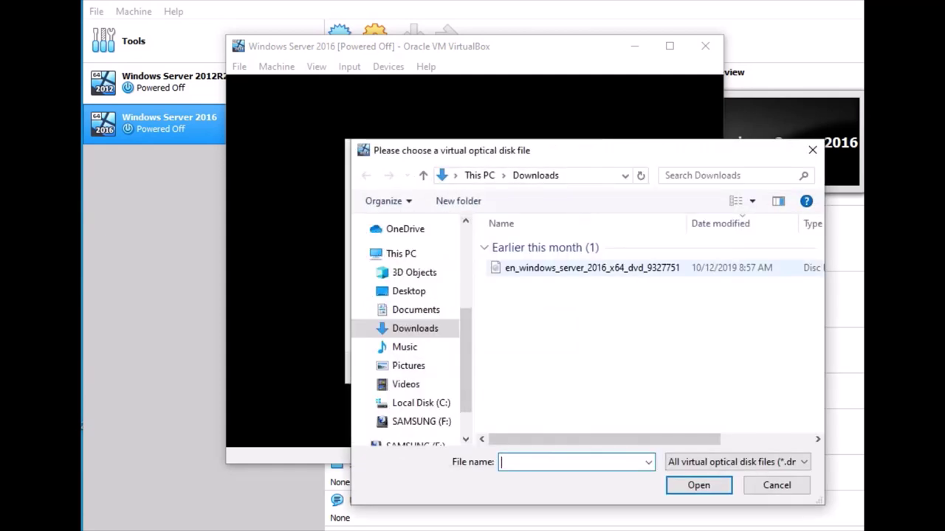
double_click(592, 268)
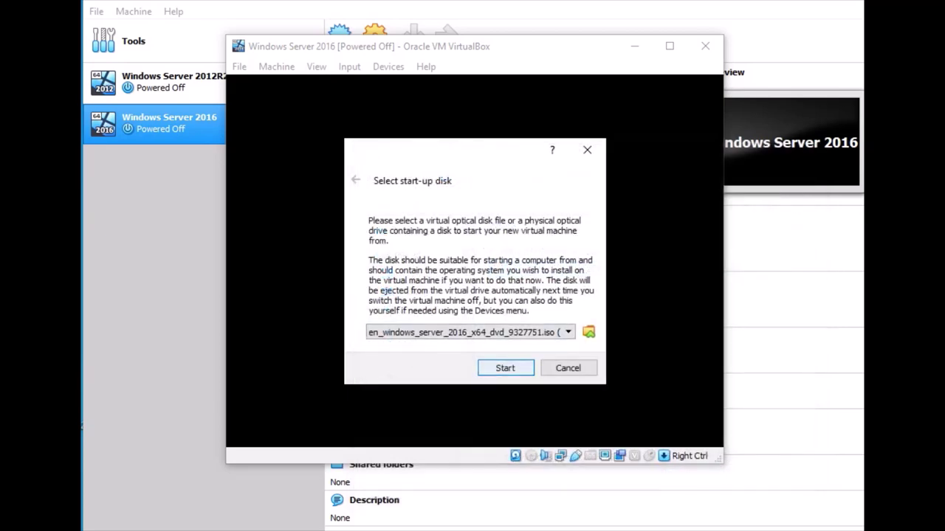
key(Return)
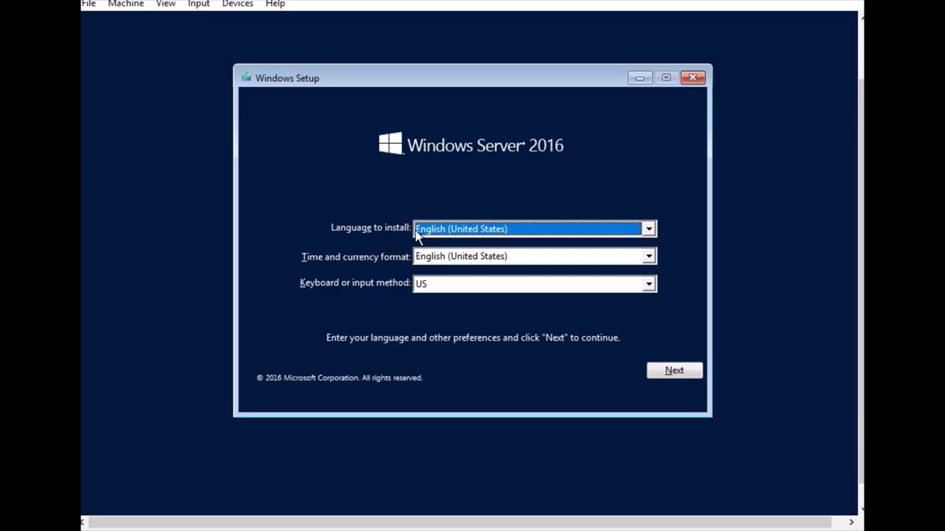
Accept the default language settings and begin the installation with Install now
click(685, 377)
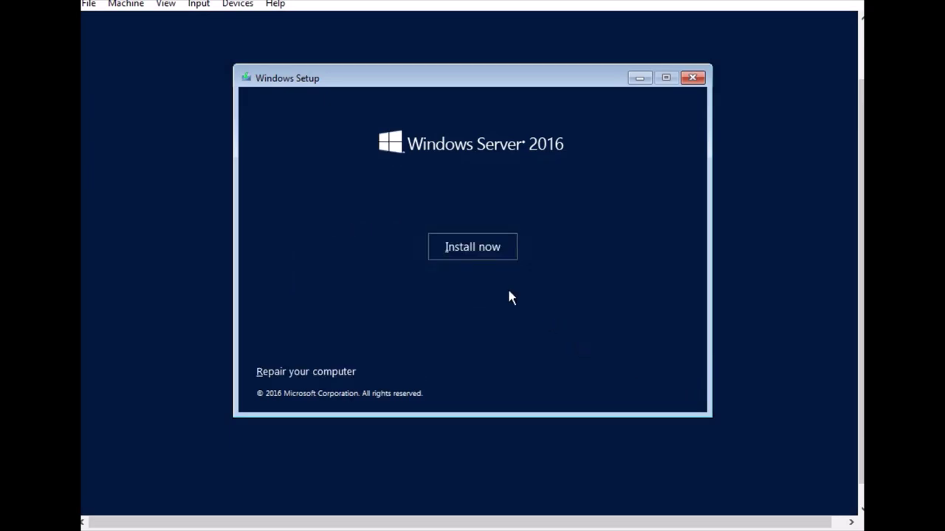
click(466, 244)
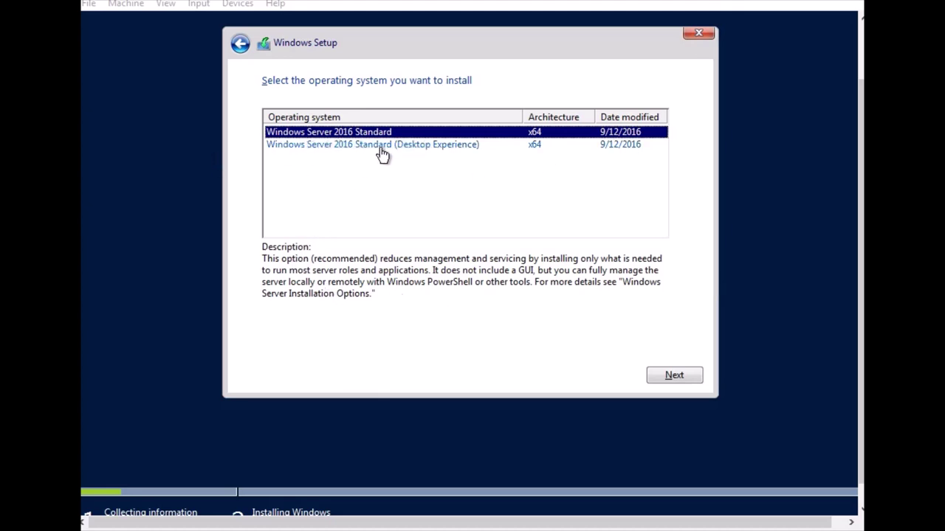
Choose Windows Server 2016 Standard (Desktop Experience), accept the license, and pick Custom install
click(436, 147)
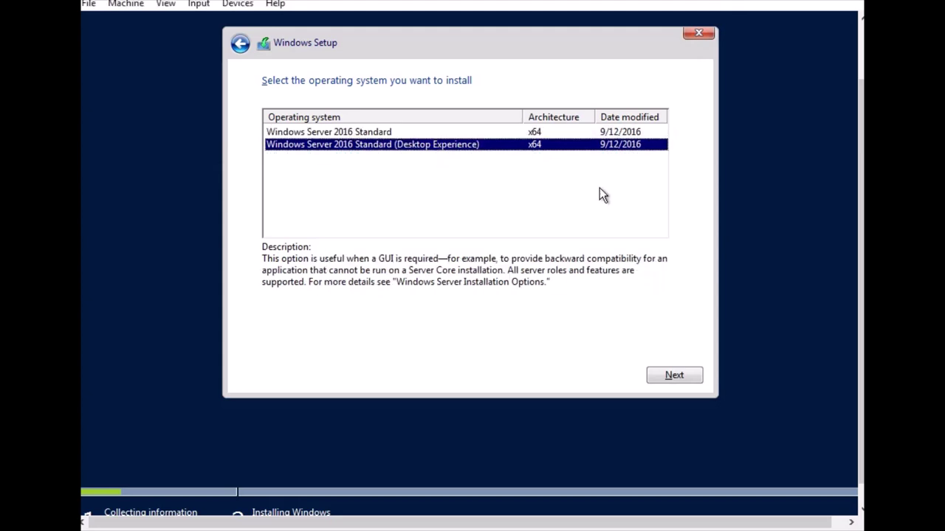
click(671, 378)
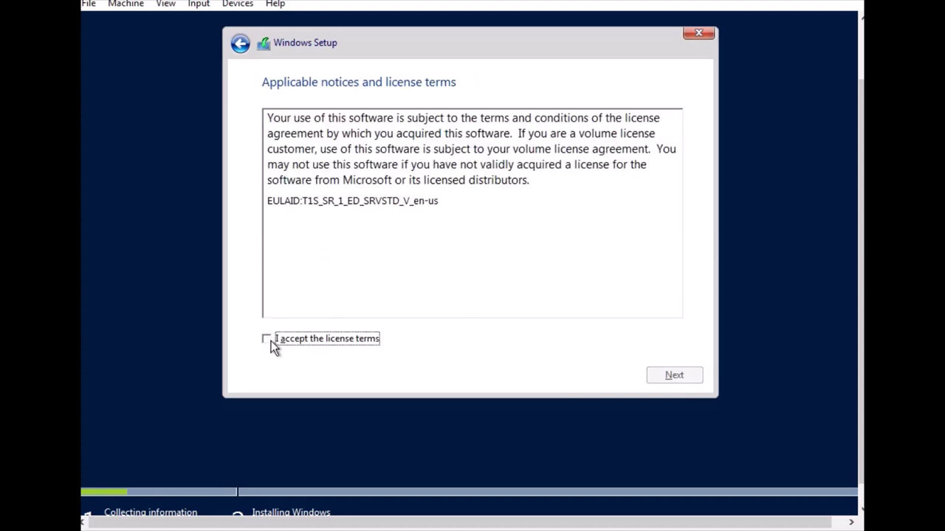
click(270, 341)
click(690, 378)
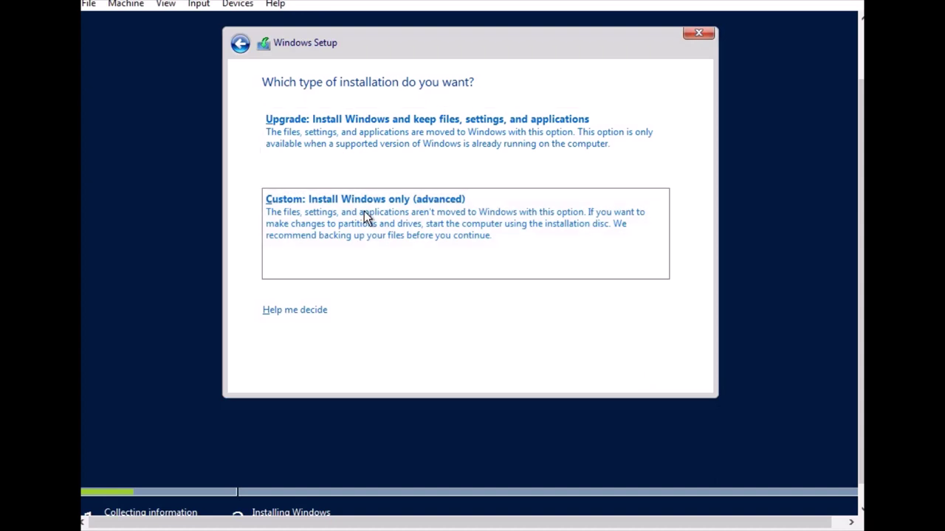
click(364, 211)
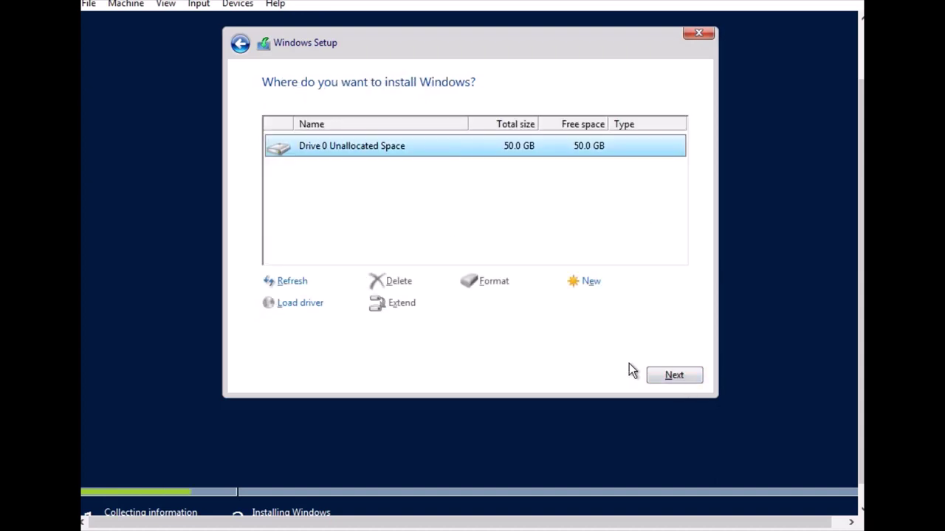
Install Windows onto Drive 0 Unallocated Space
click(665, 377)
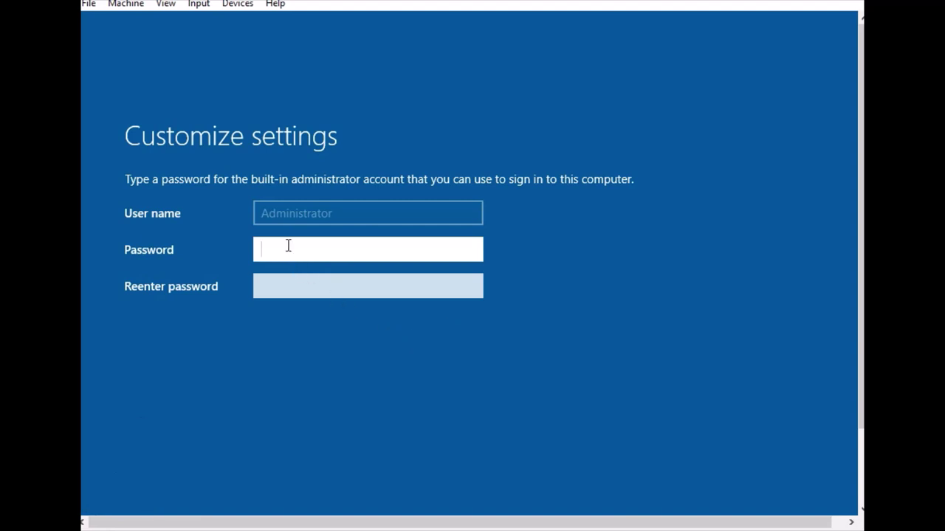
Enter and re-enter the Administrator password, revealing each entry to verify it
text(P@ssw0rd1)
click(468, 258)
click(320, 291)
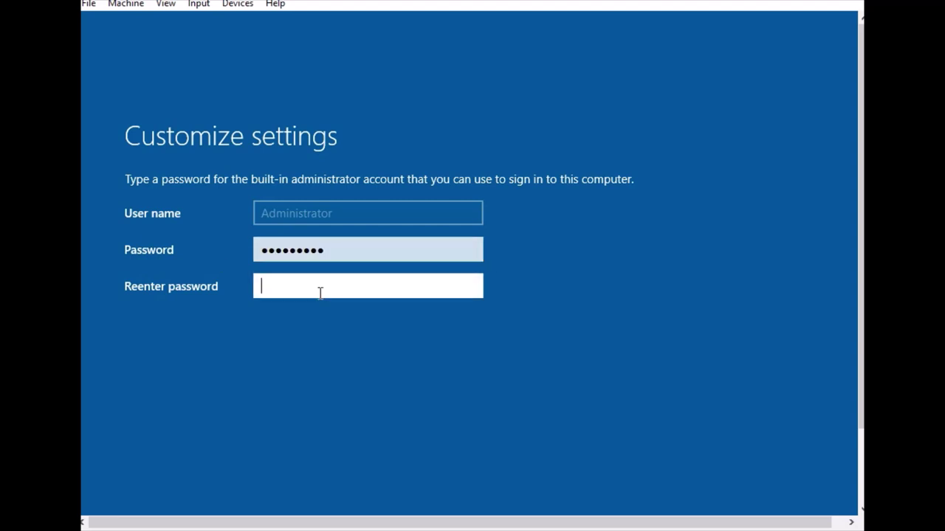
text(Password1)
click(468, 292)
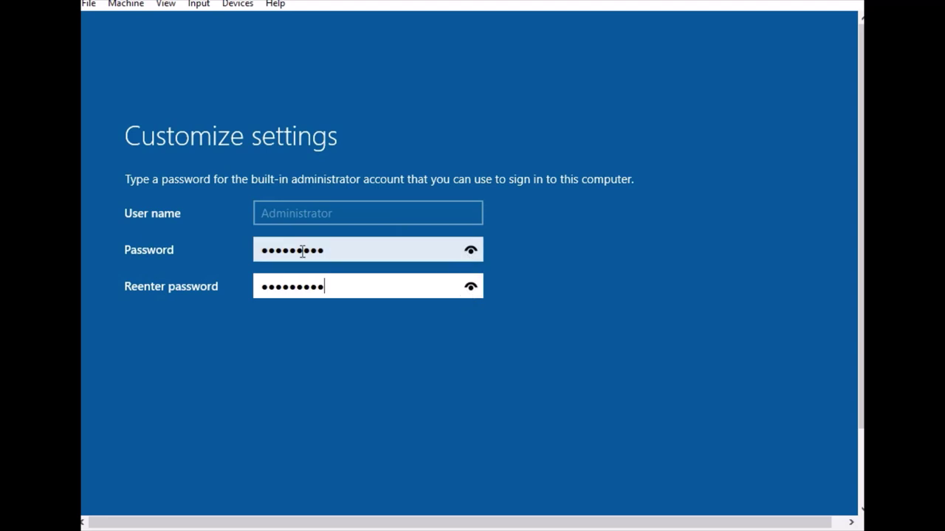
drag(857, 313, 857, 400)
Finish the initial settings and wait for the lock screen
click(771, 447)
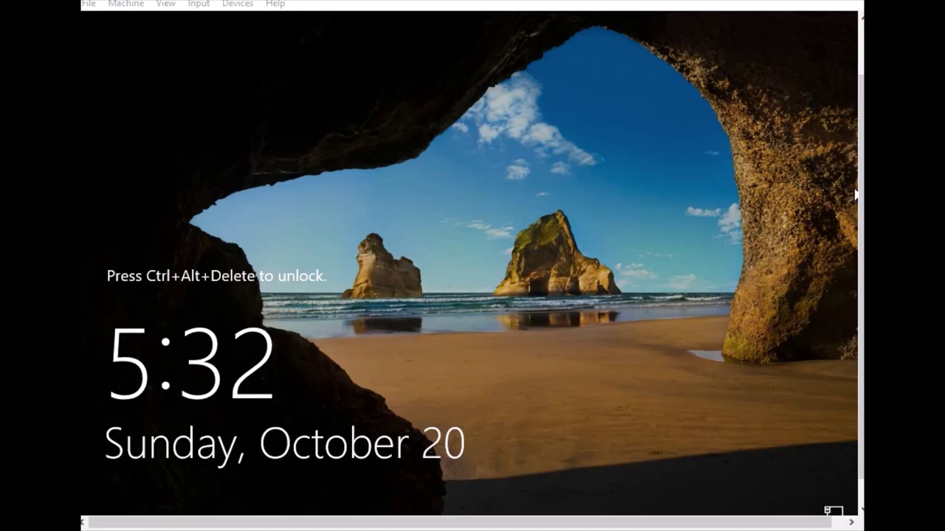
scroll(472, 264, up, 2)
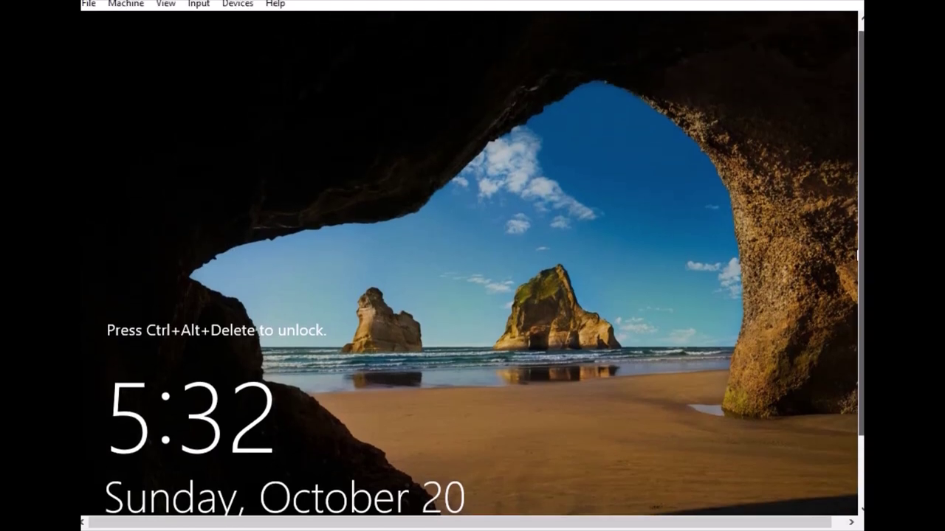
scroll(472, 264, down, 3)
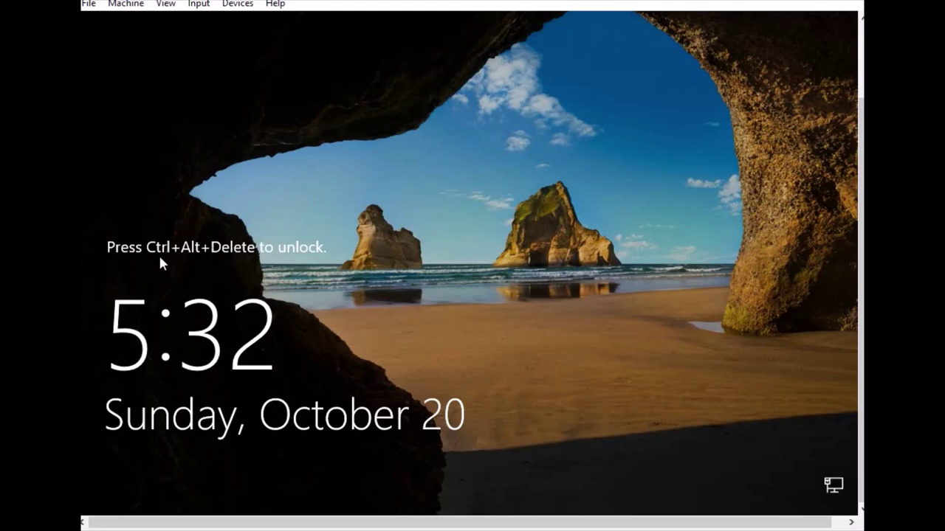
Send Ctrl-Alt-Del to the guest via Input > Keyboard to unlock it
click(198, 4)
mouse_move(236, 21)
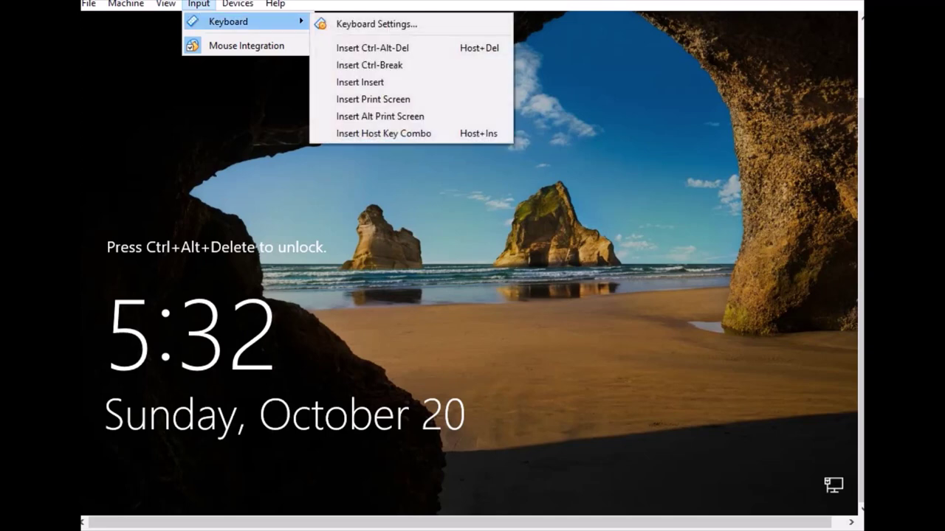
click(362, 48)
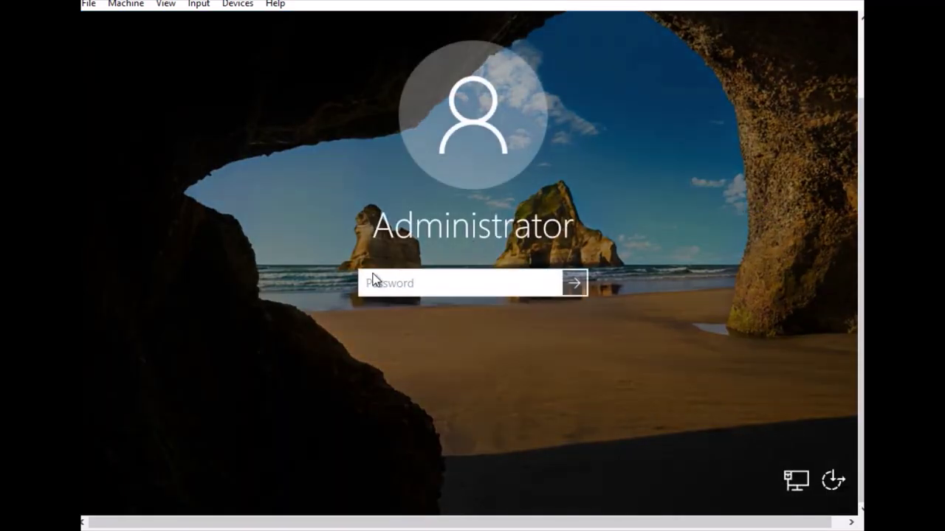
Sign in with the Administrator password and wait for the desktop to load
text(•••••••••)
click(574, 283)
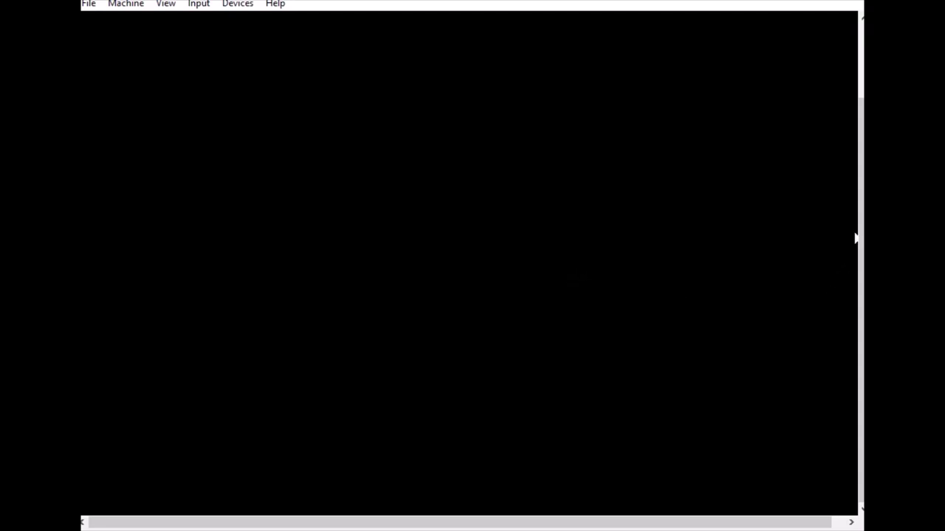
scroll(856, 221, up, 3)
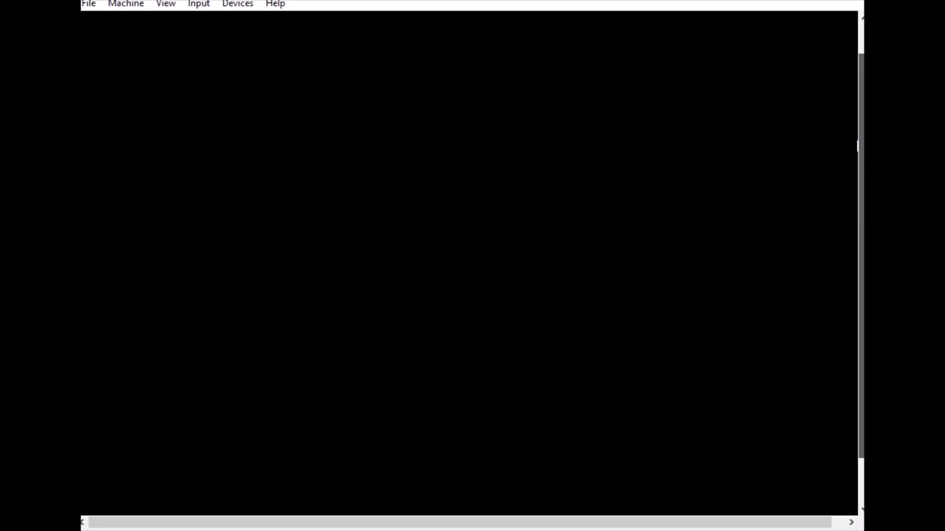
scroll(857, 145, down, 3)
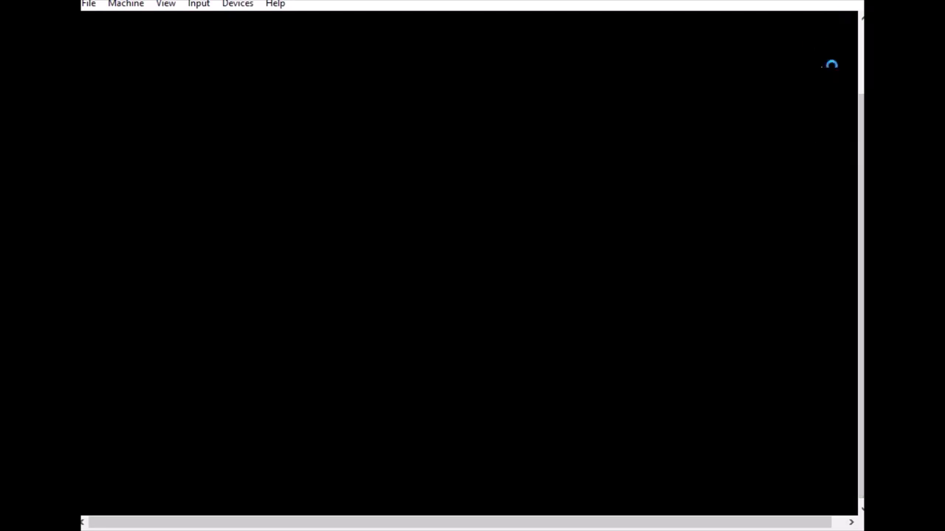
scroll(858, 222, up, 2)
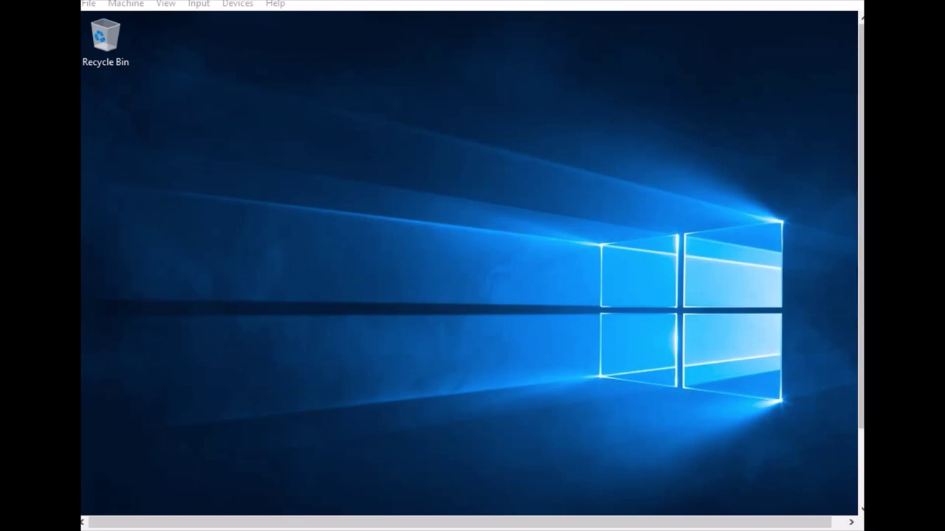
Browse the Start and Win+X menus, then allow network discovery with Yes
drag(861, 300, 861, 375)
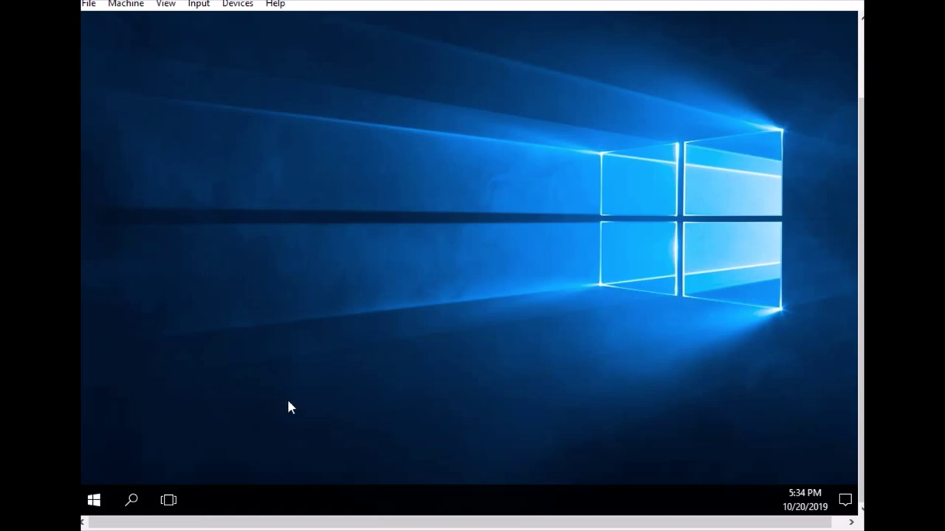
click(95, 502)
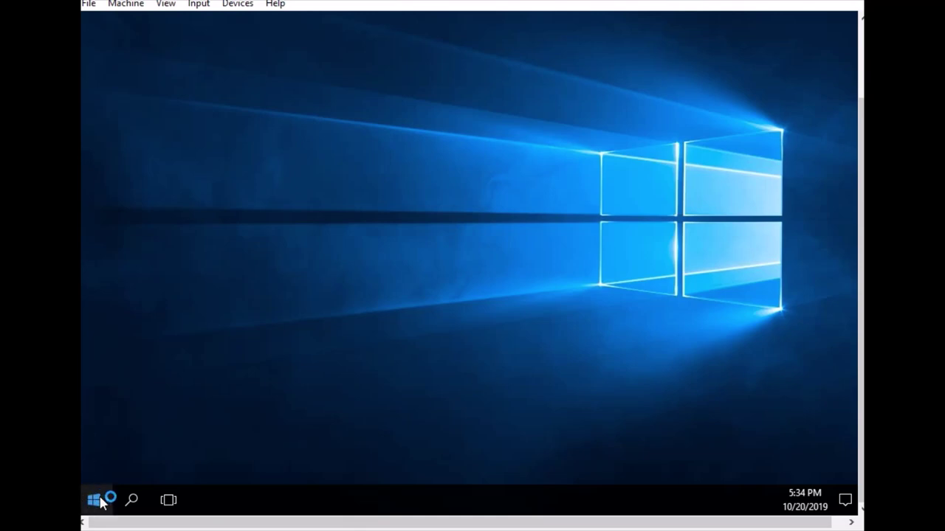
click(96, 500)
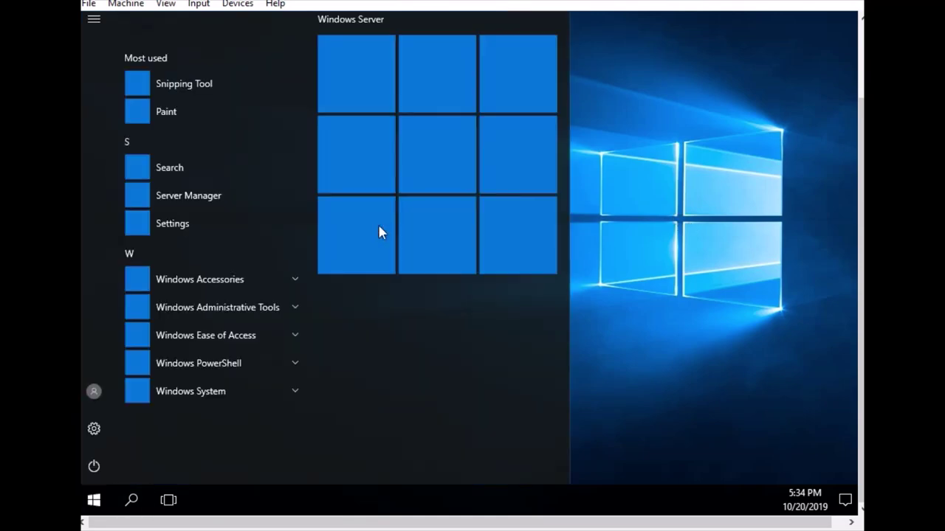
key(super+x)
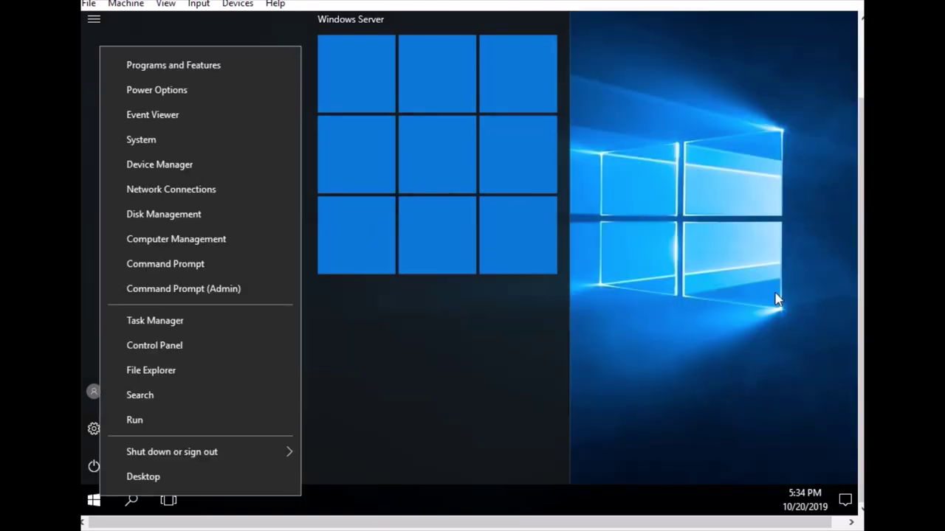
click(776, 296)
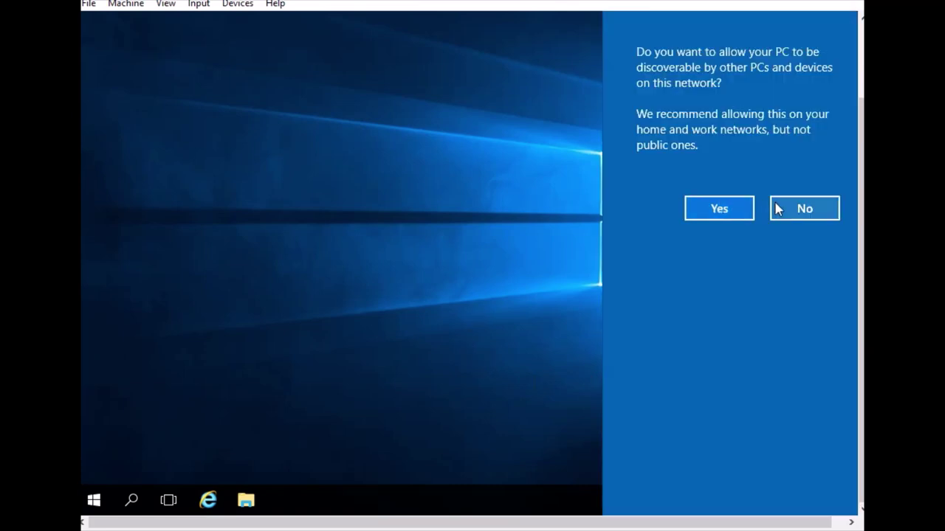
click(706, 207)
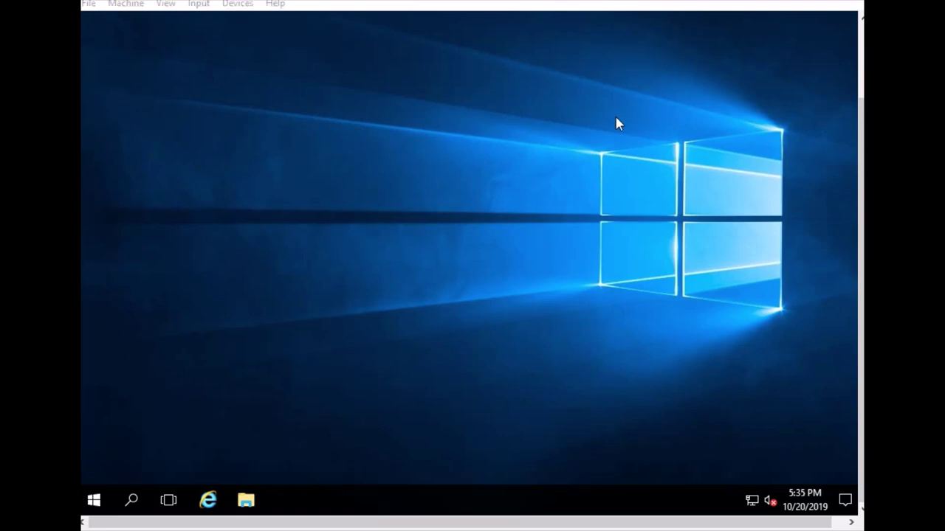
click(91, 502)
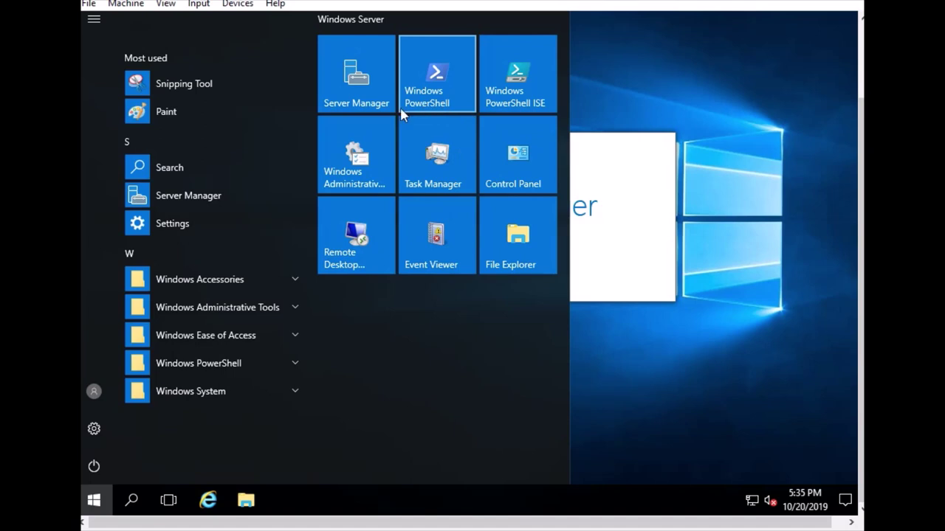
click(617, 405)
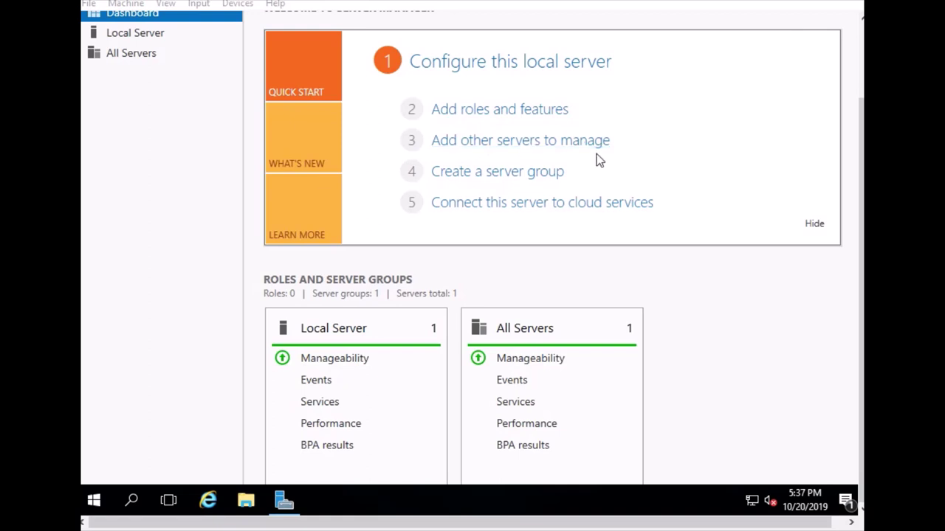
click(473, 186)
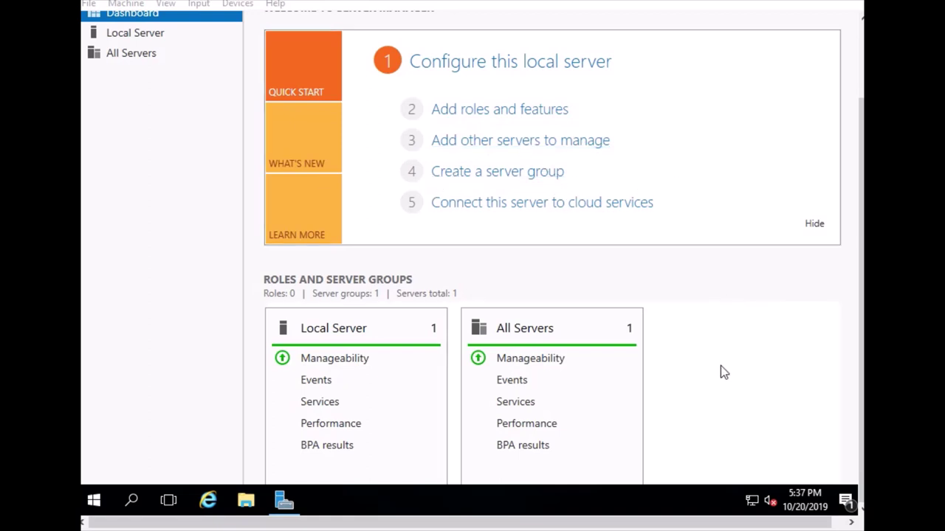
scroll(720, 369, down, 1)
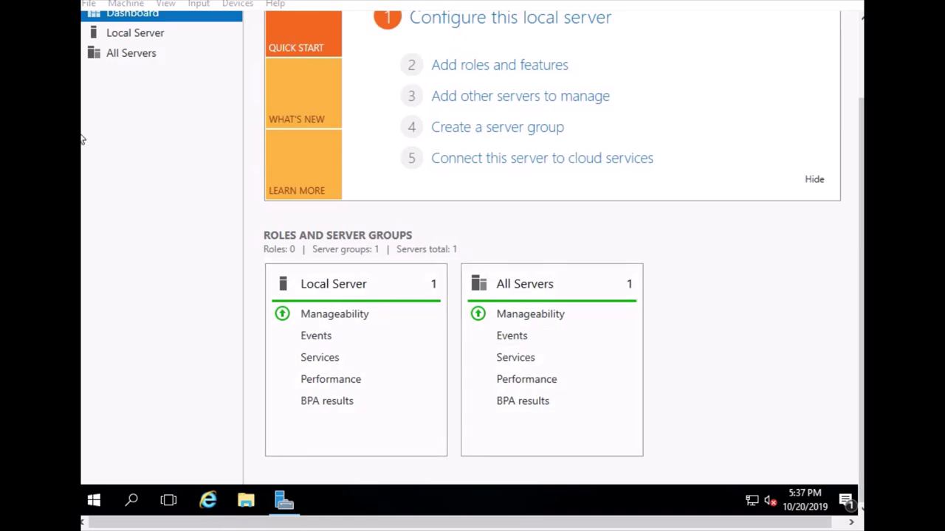
click(120, 35)
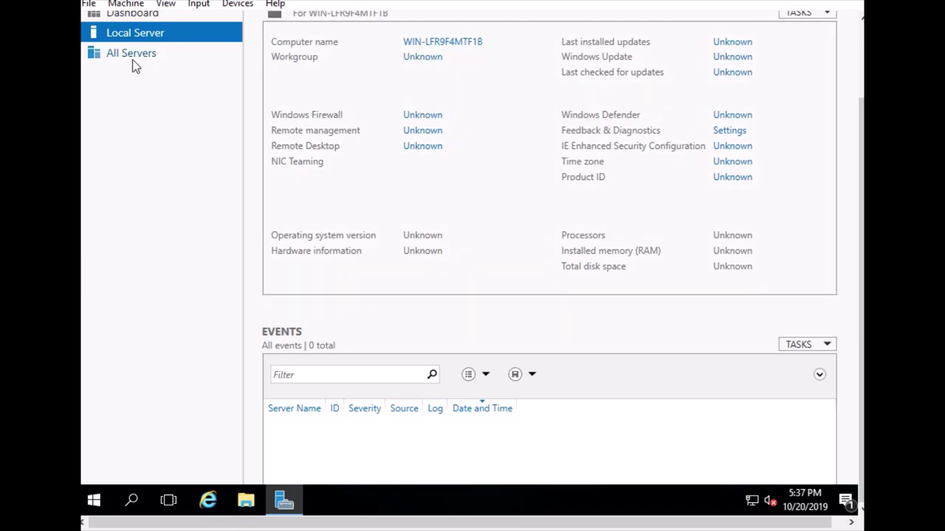
scroll(857, 151, up, 2)
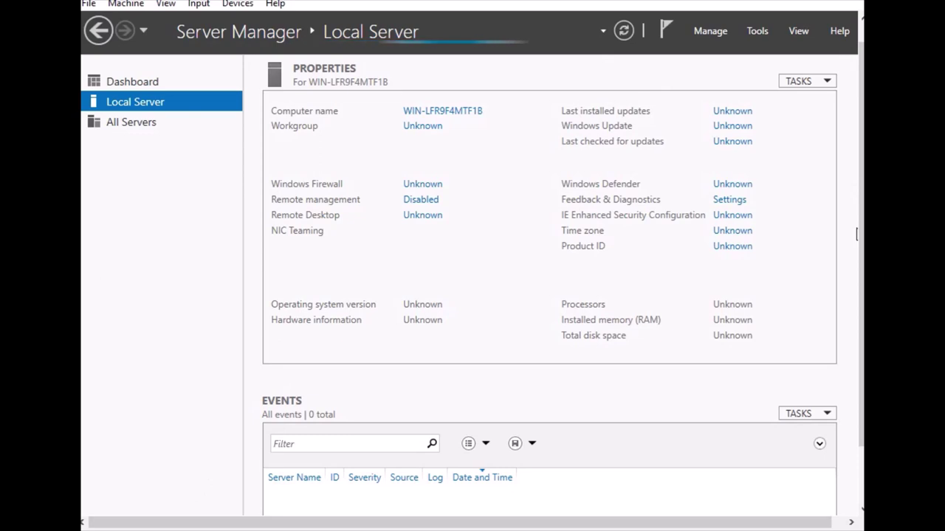
scroll(848, 117, up, 1)
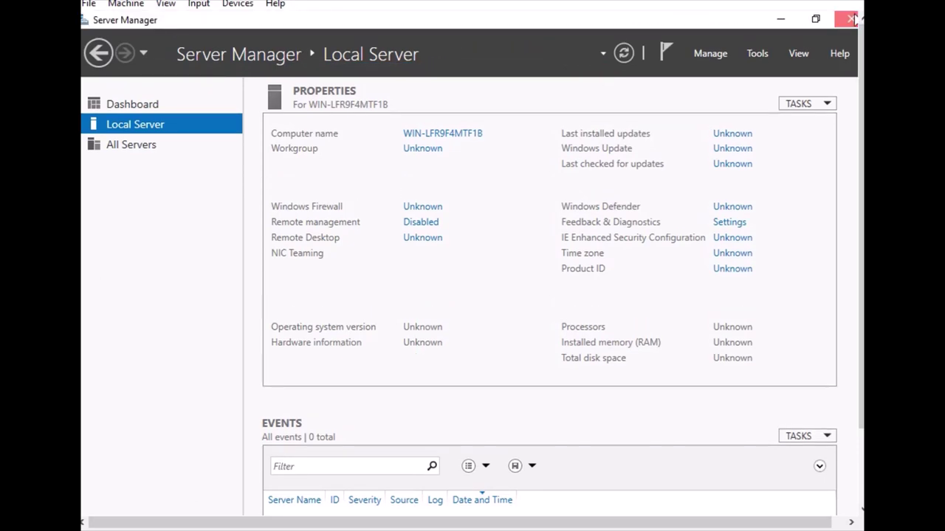
click(850, 18)
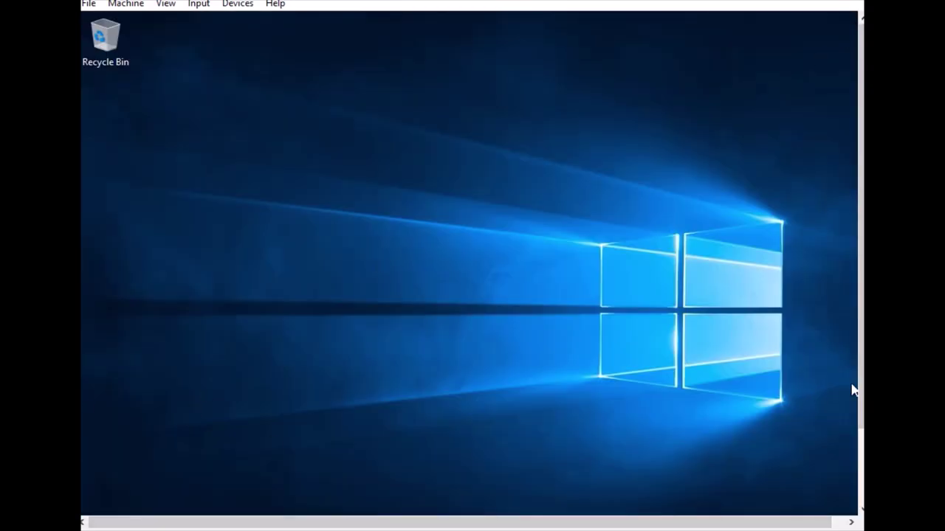
Open the Windows Administrative Tools folder from the Start menu's app list in the server guest
scroll(852, 390, down, 2)
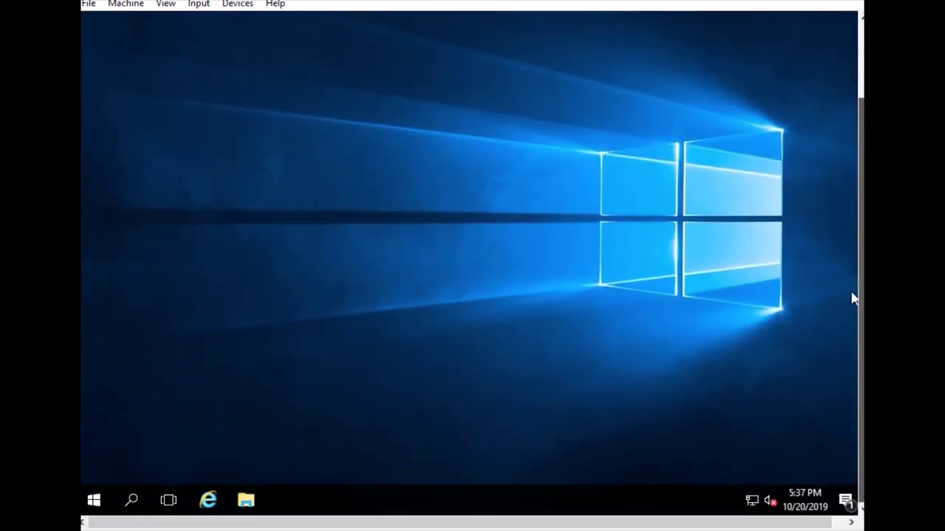
click(91, 503)
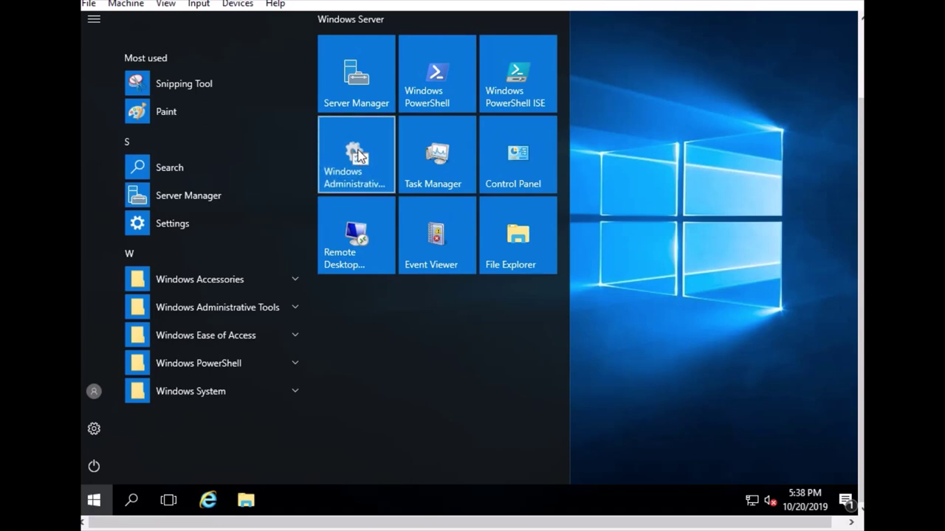
click(366, 165)
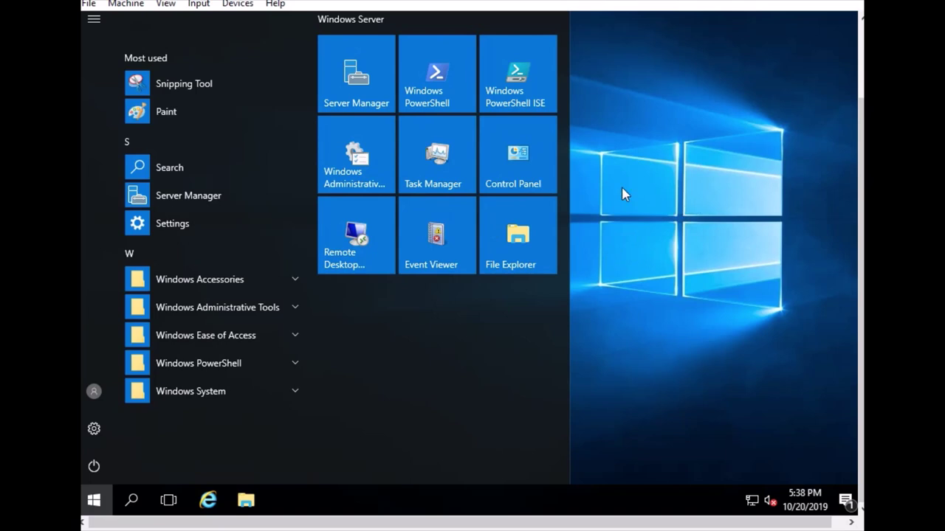
click(361, 243)
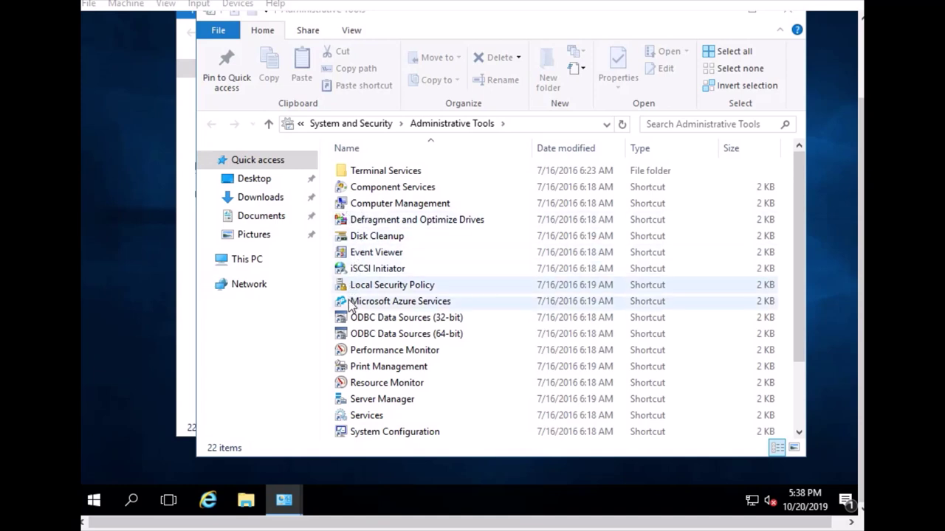
Run Disk Cleanup, then close the front and remaining Administrative Tools windows
double_click(383, 238)
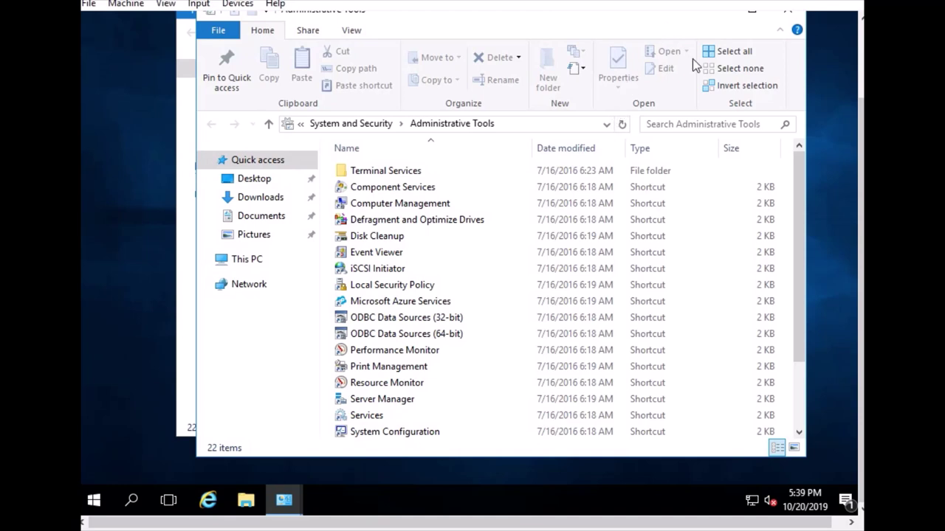
click(788, 16)
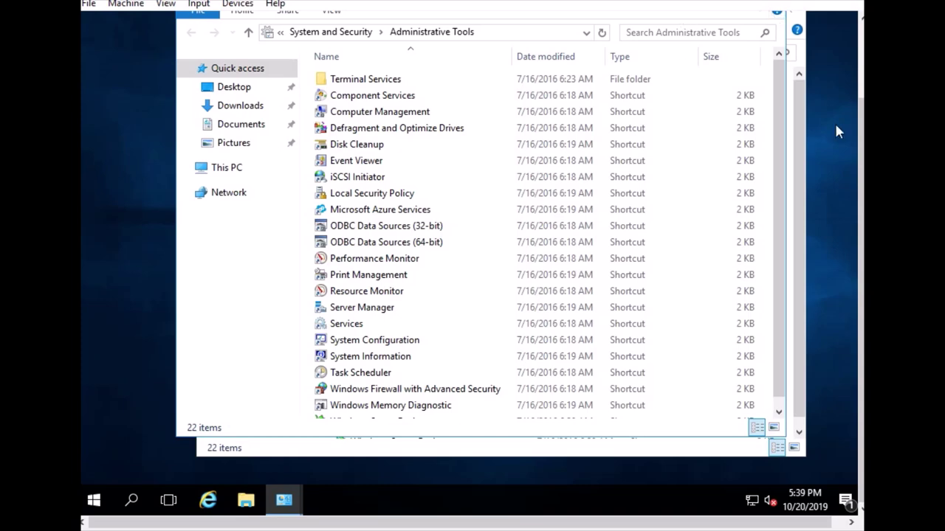
scroll(838, 131, up, 3)
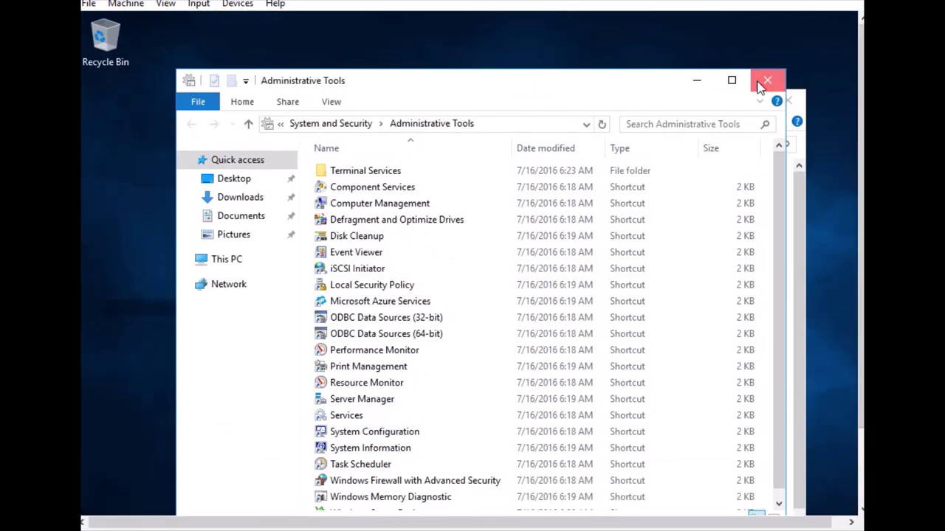
click(787, 99)
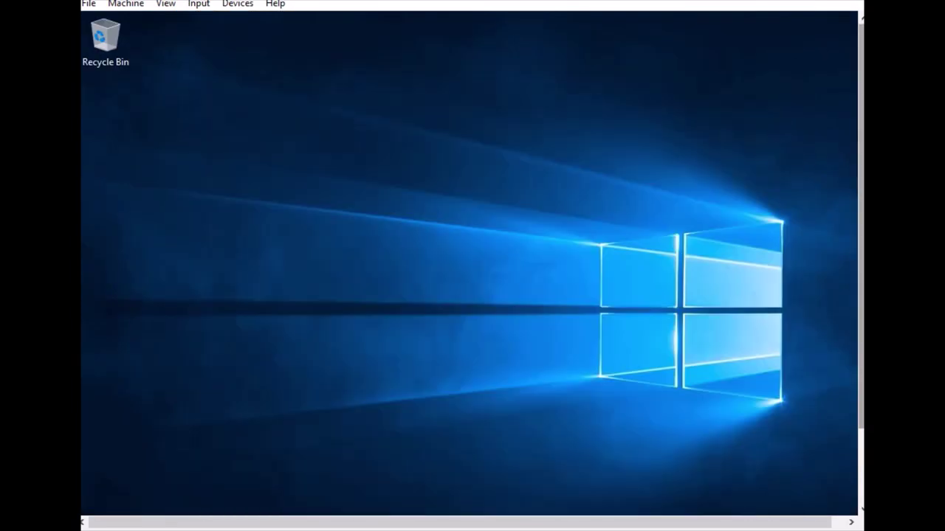
scroll(662, 321, down, 3)
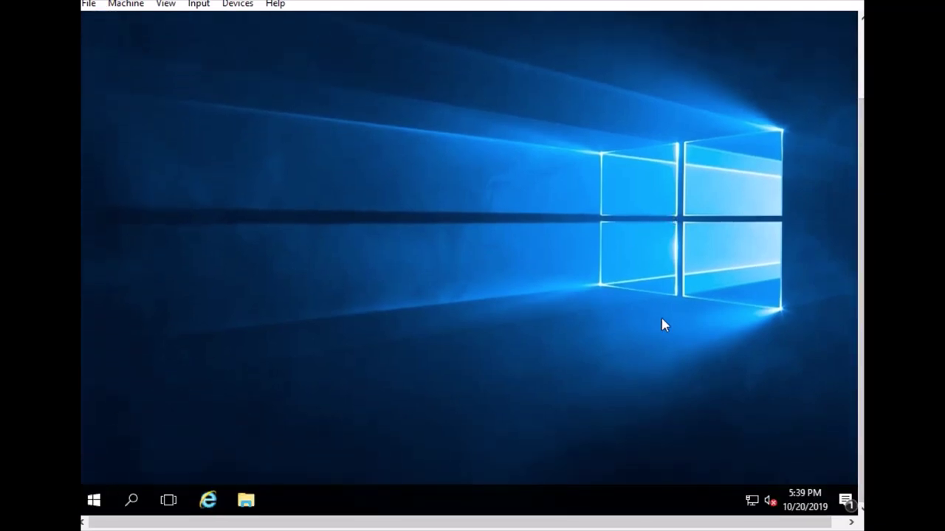